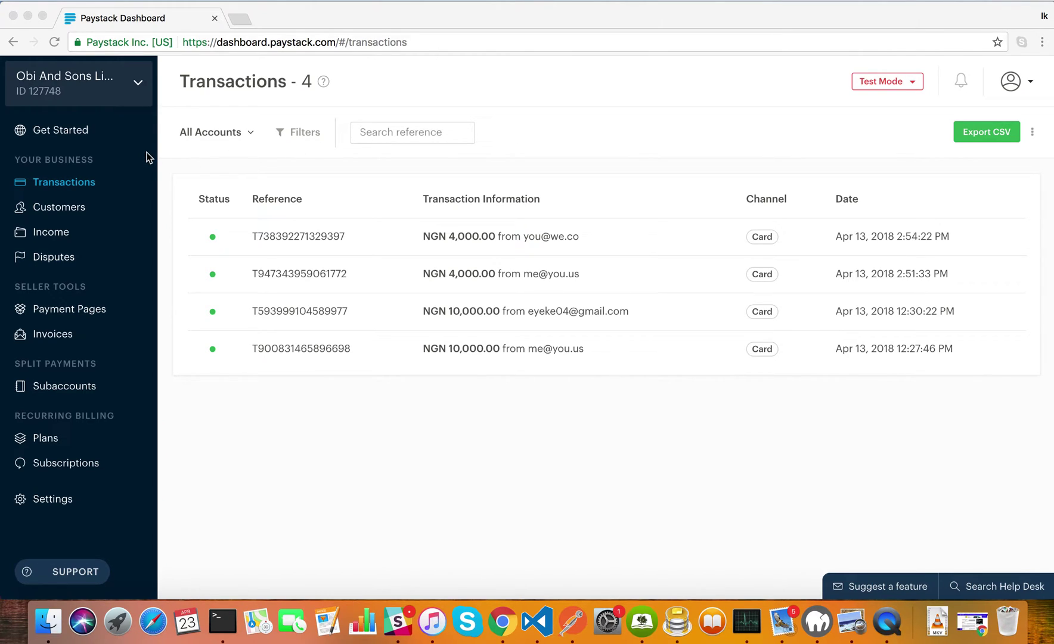
Open the Subaccounts list showing Ikeja Outlet and Toyota Head Lamps, previewing and cancelling the New Subaccount form.
click(71, 386)
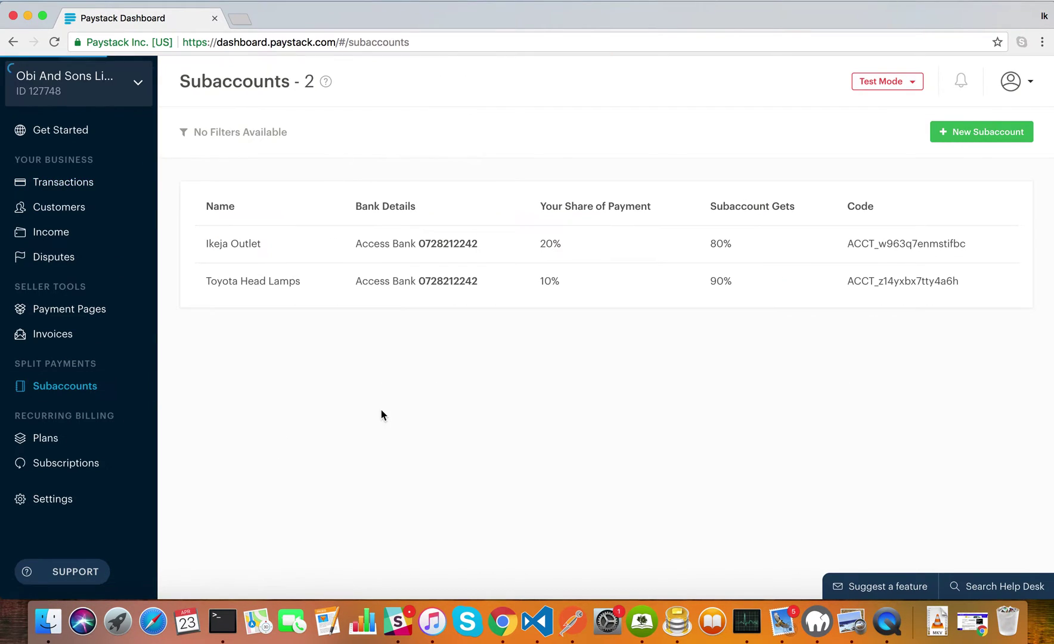
click(949, 136)
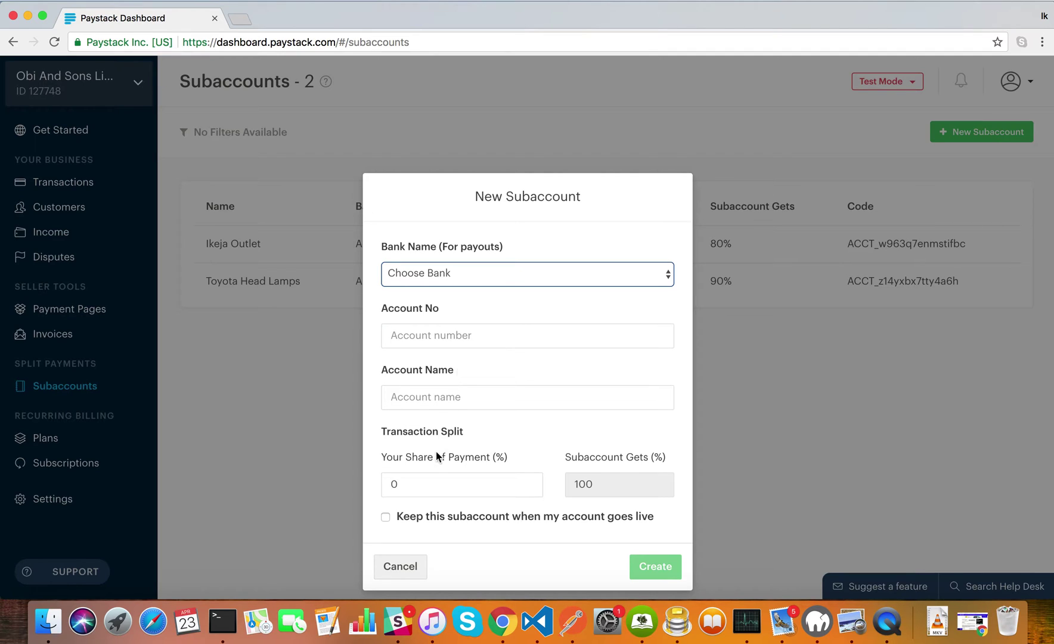
drag(384, 459, 501, 466)
click(506, 461)
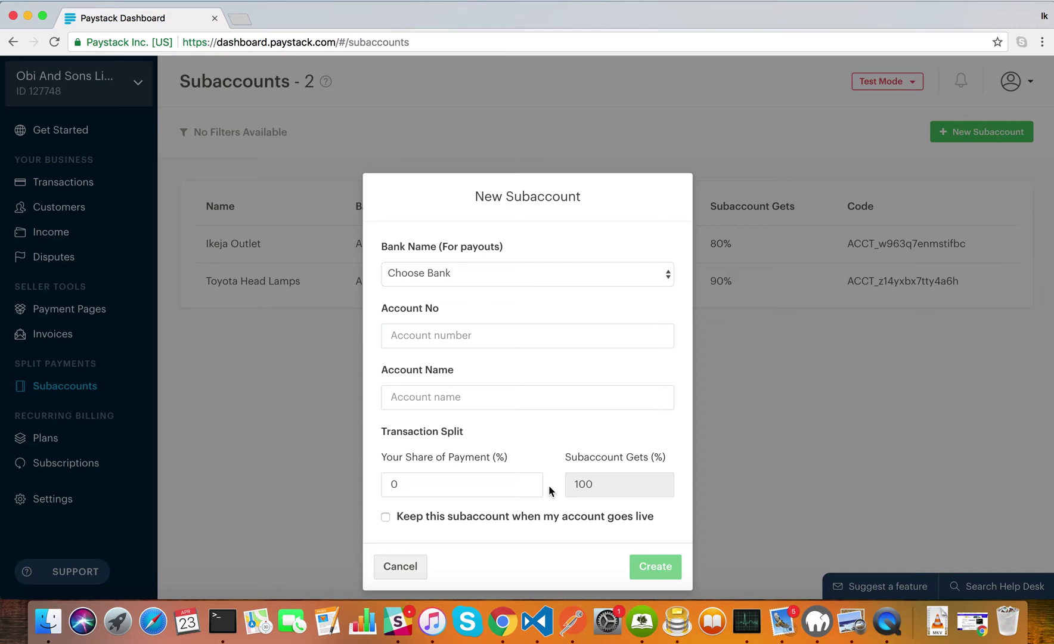
click(890, 233)
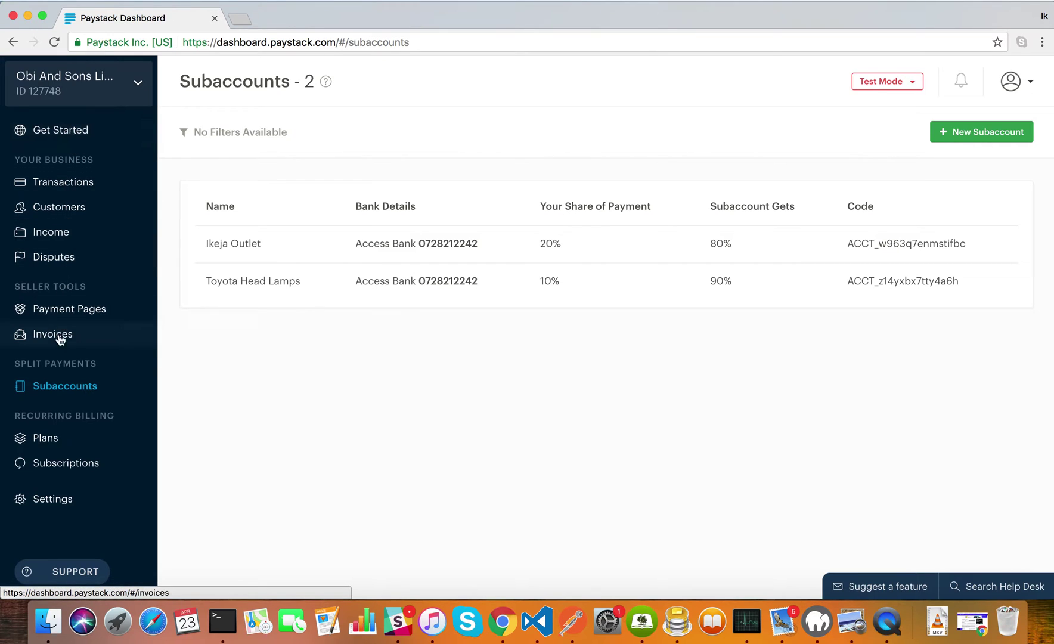
click(42, 387)
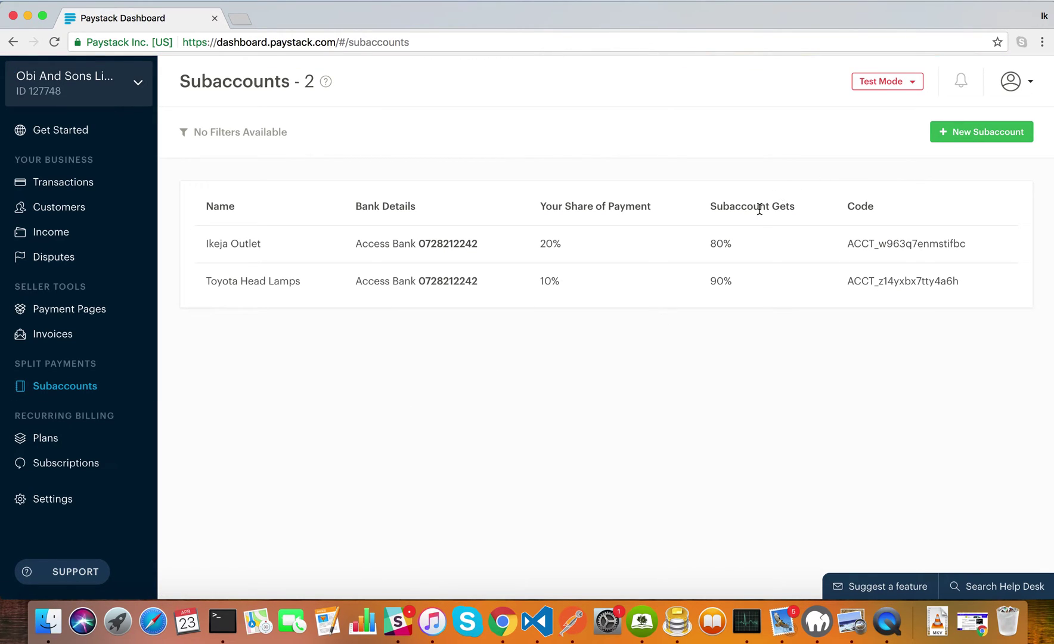
Start a new subaccount with Access Bank as the payout bank and enter the payout account number.
click(982, 132)
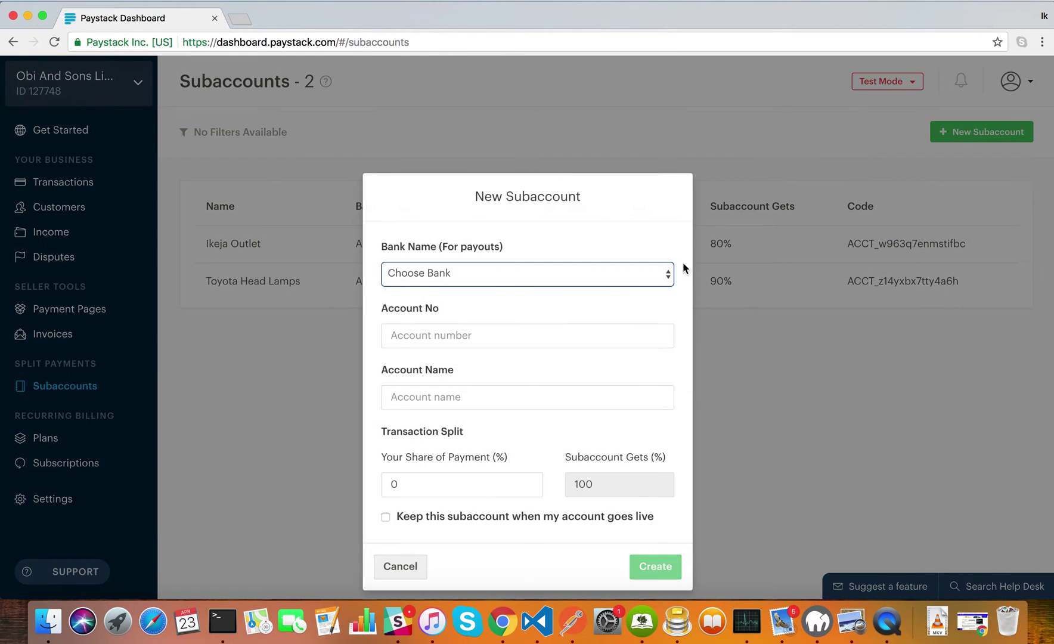
scroll(581, 366, down, 1)
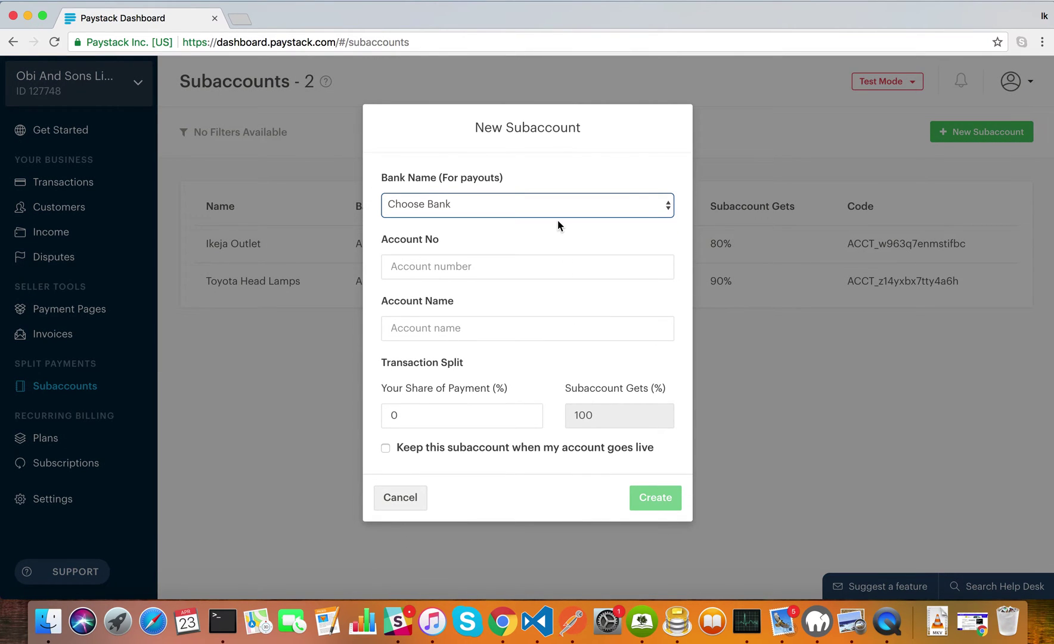
click(550, 206)
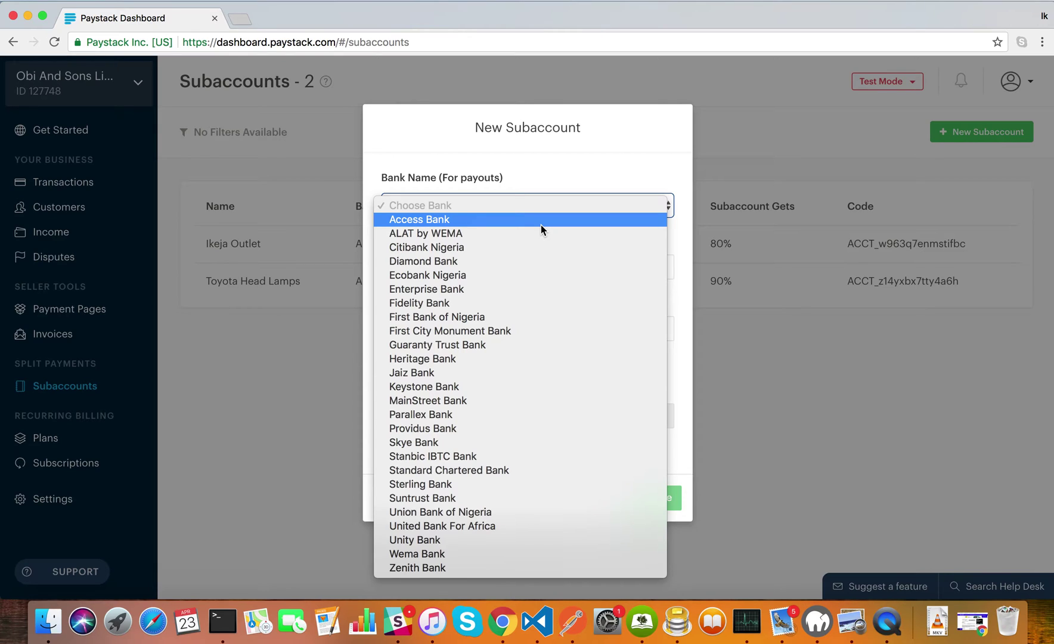
click(540, 225)
click(478, 268)
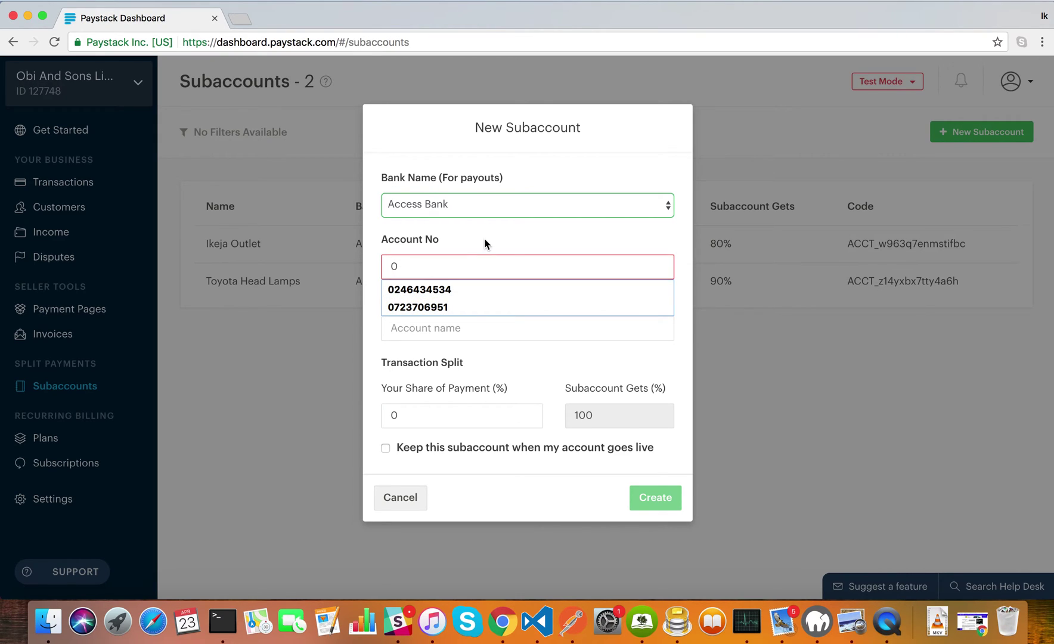
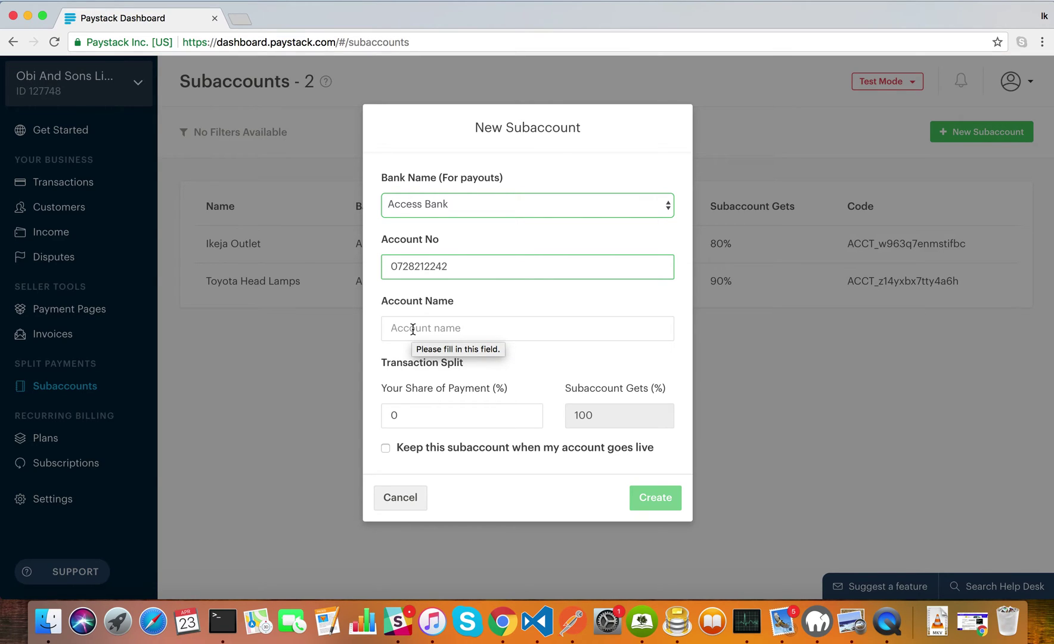
Enter 'School PTA' as the new subaccount's account name.
click(415, 327)
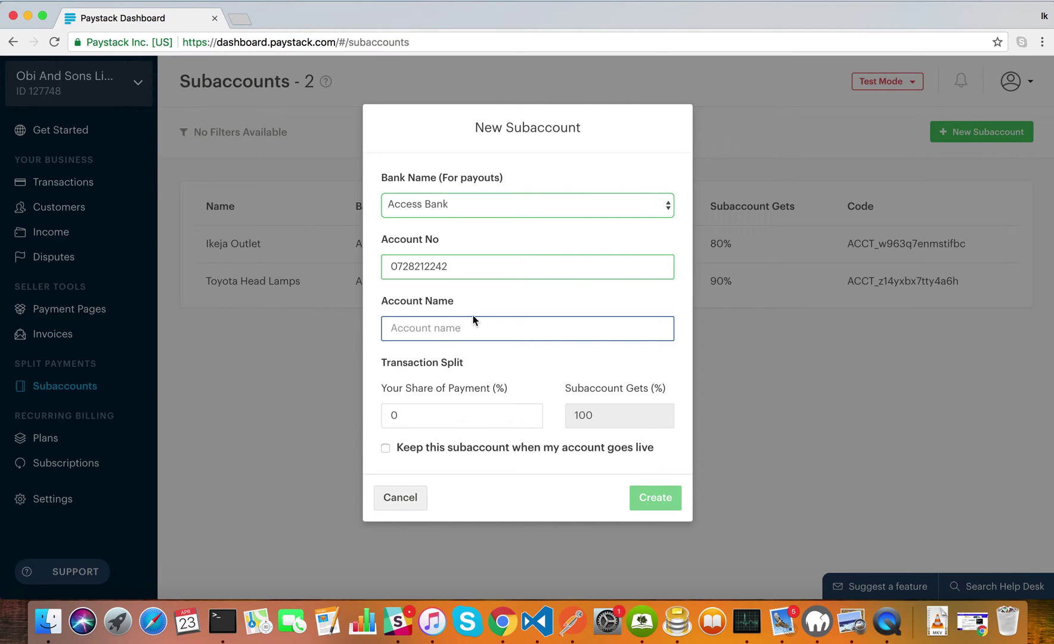
text(School )
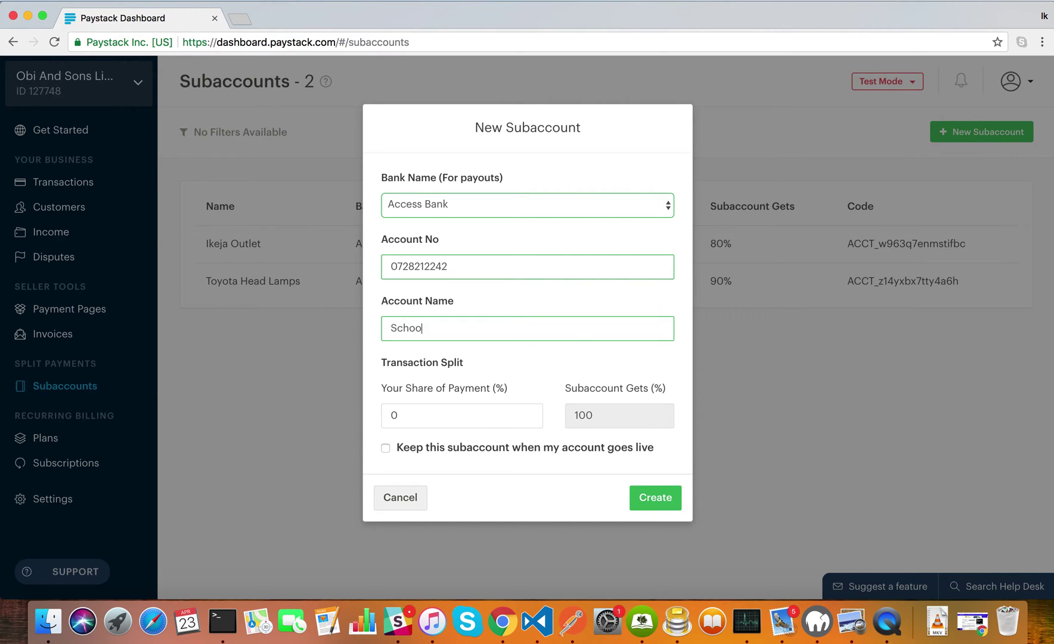
text(PTA)
click(441, 418)
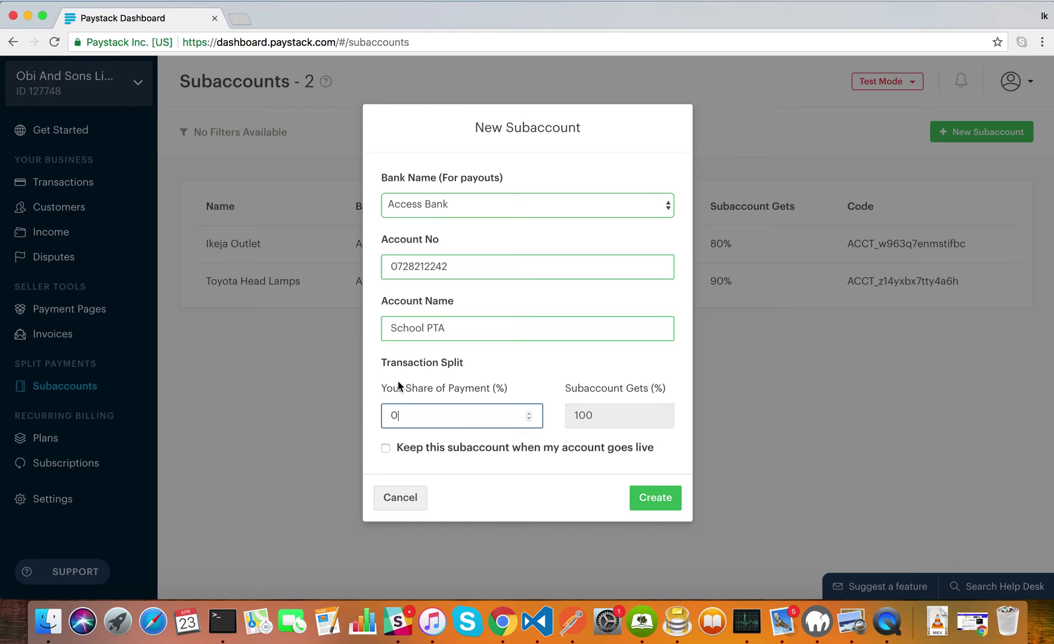
drag(385, 388, 420, 394)
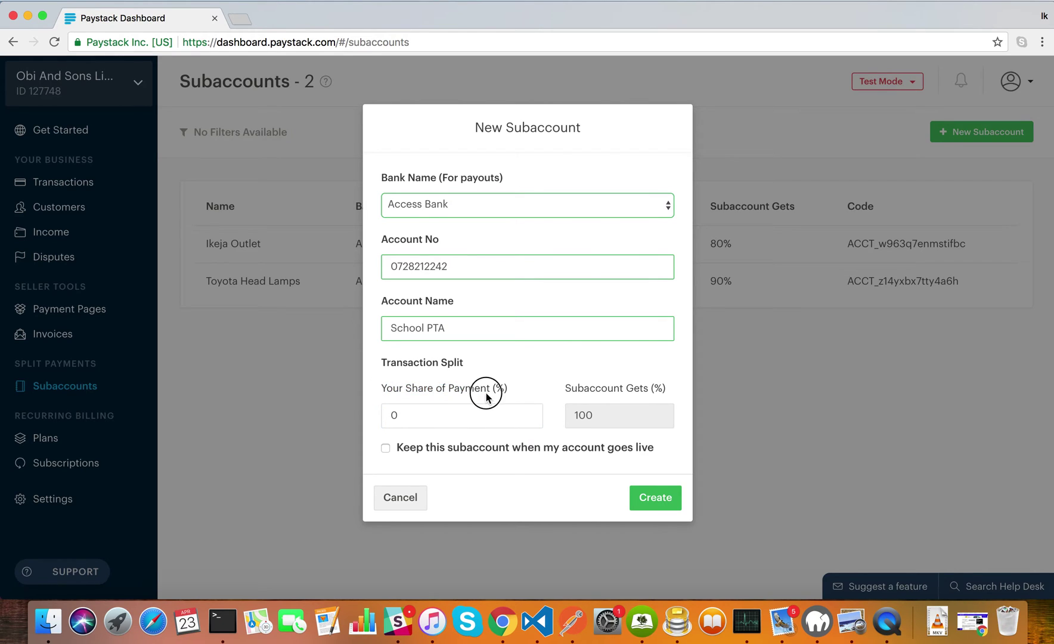
Change your share of payment from 0 to 10% (subaccount gets 90%) and enable keep-when-live.
click(446, 409)
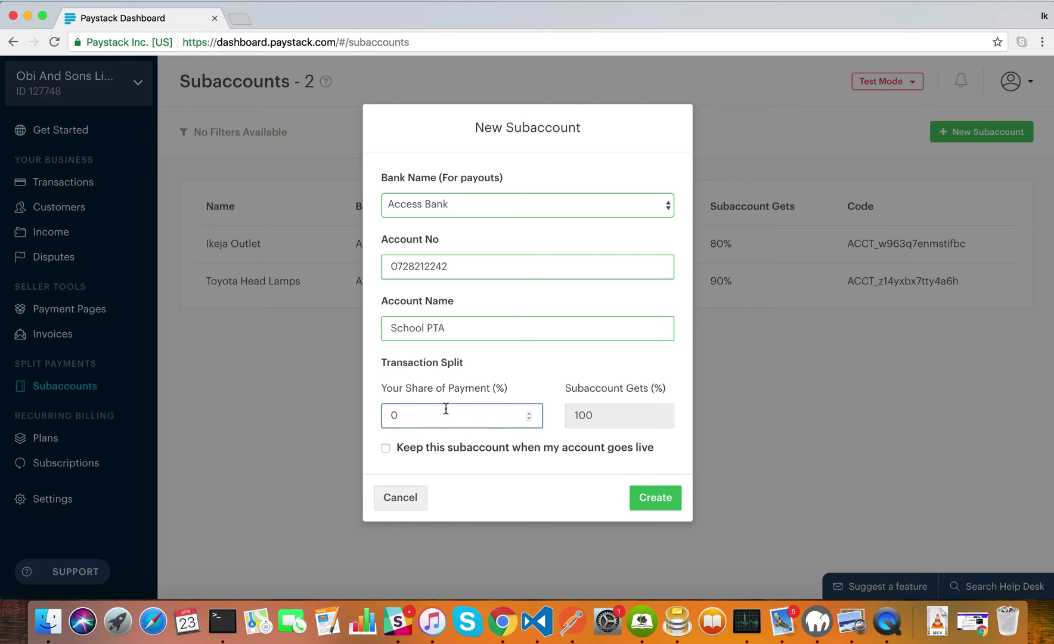
key(BackSpace)
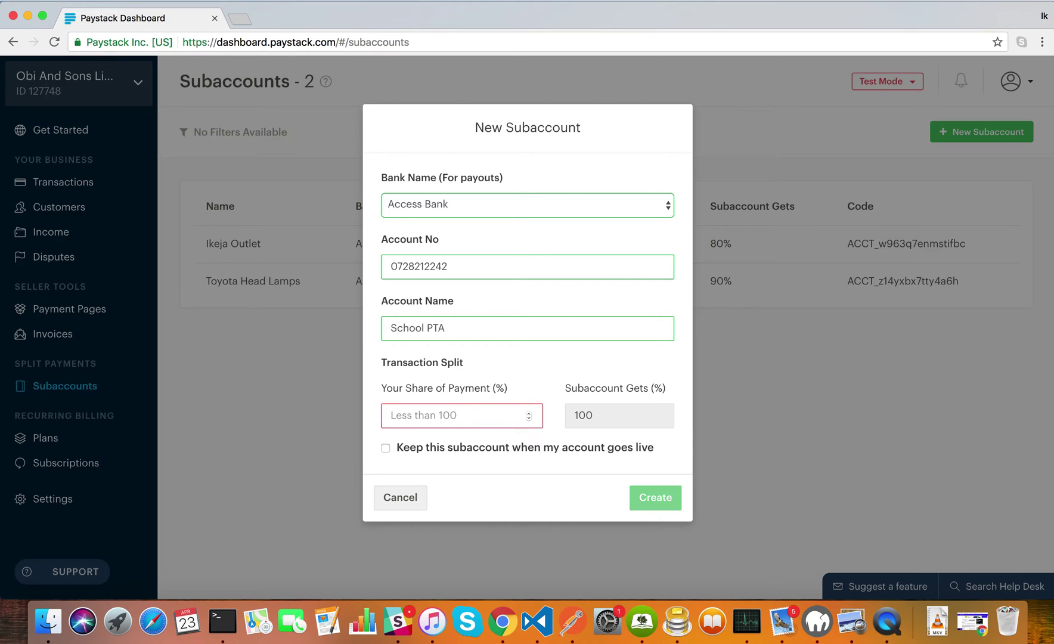
text(10)
click(382, 391)
drag(382, 392, 506, 394)
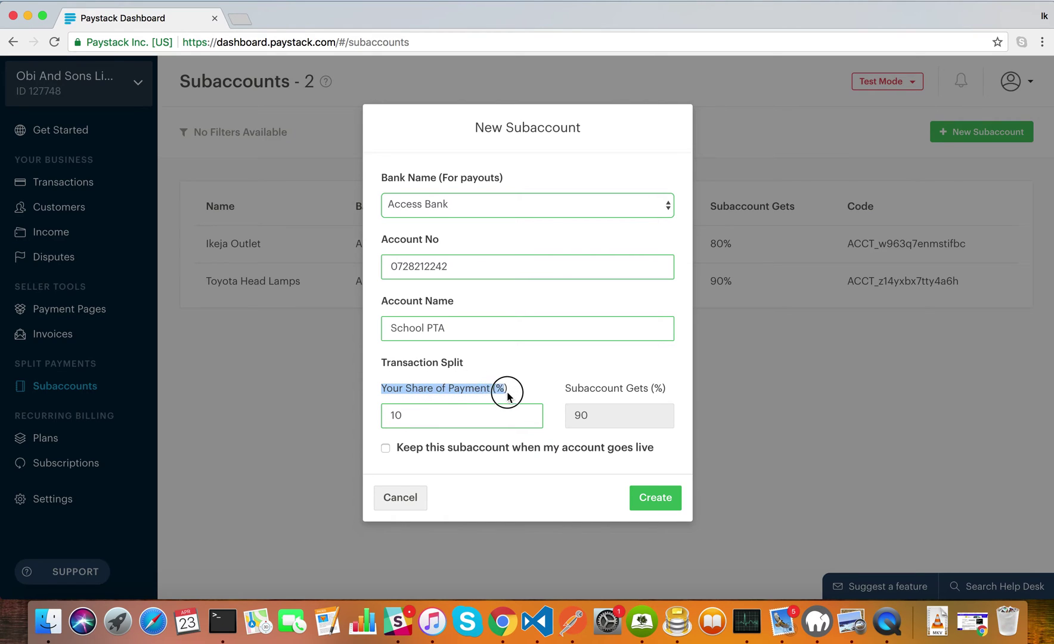
drag(571, 388, 652, 390)
click(648, 390)
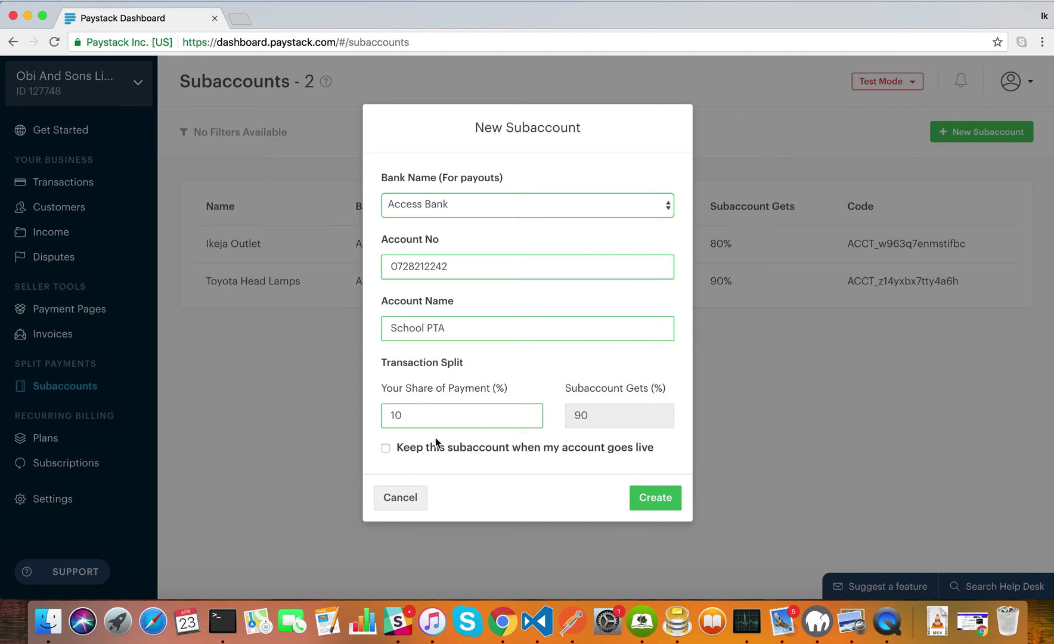
click(388, 449)
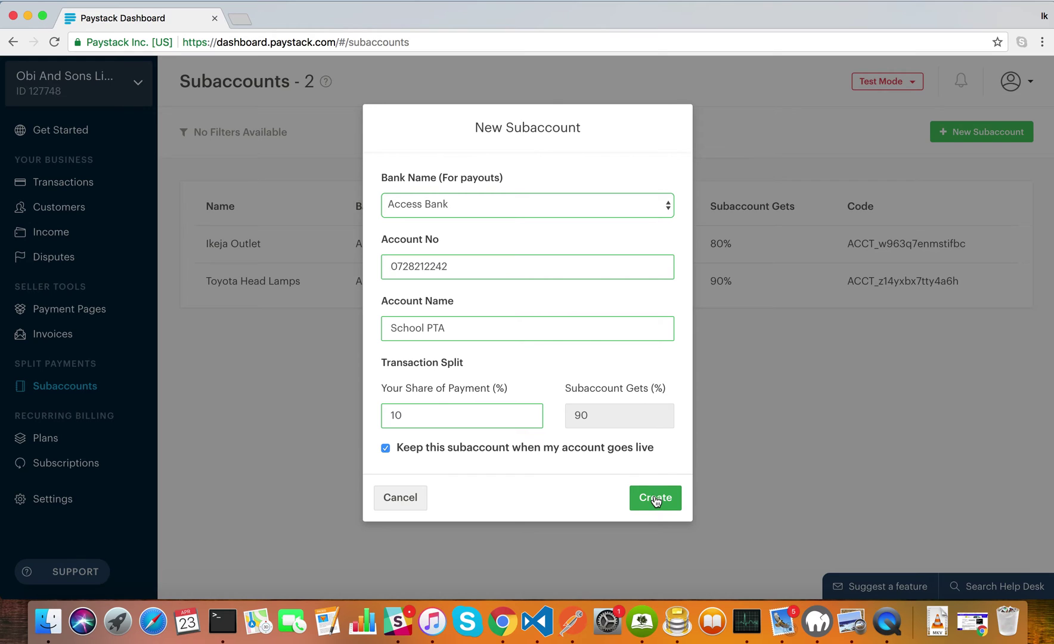
Create the School PTA subaccount and review its Access Bank details, 90% share and subaccount code.
click(656, 498)
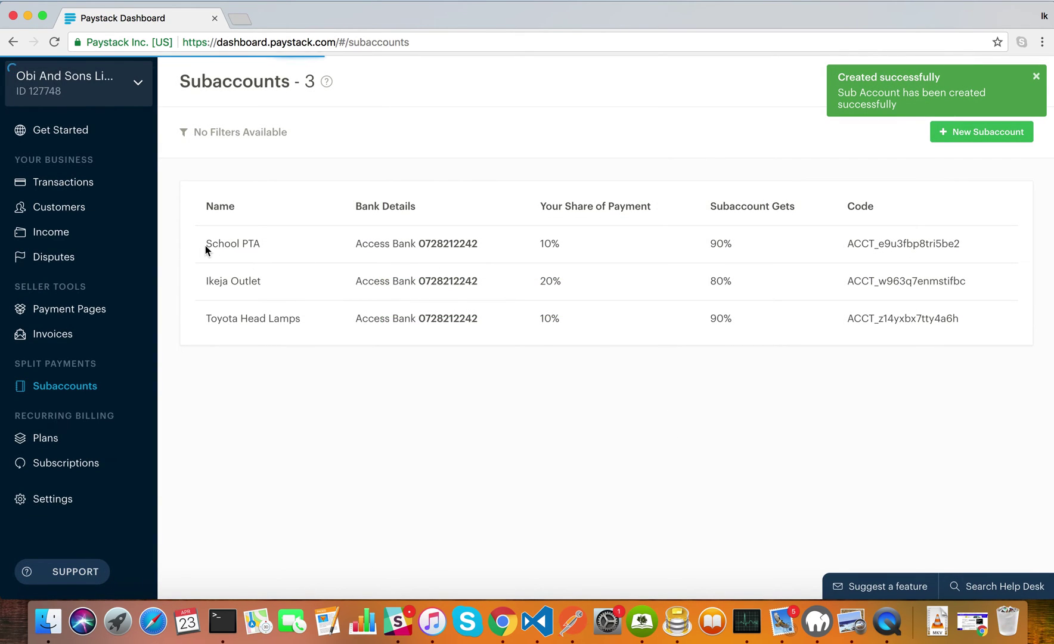
drag(204, 241, 277, 239)
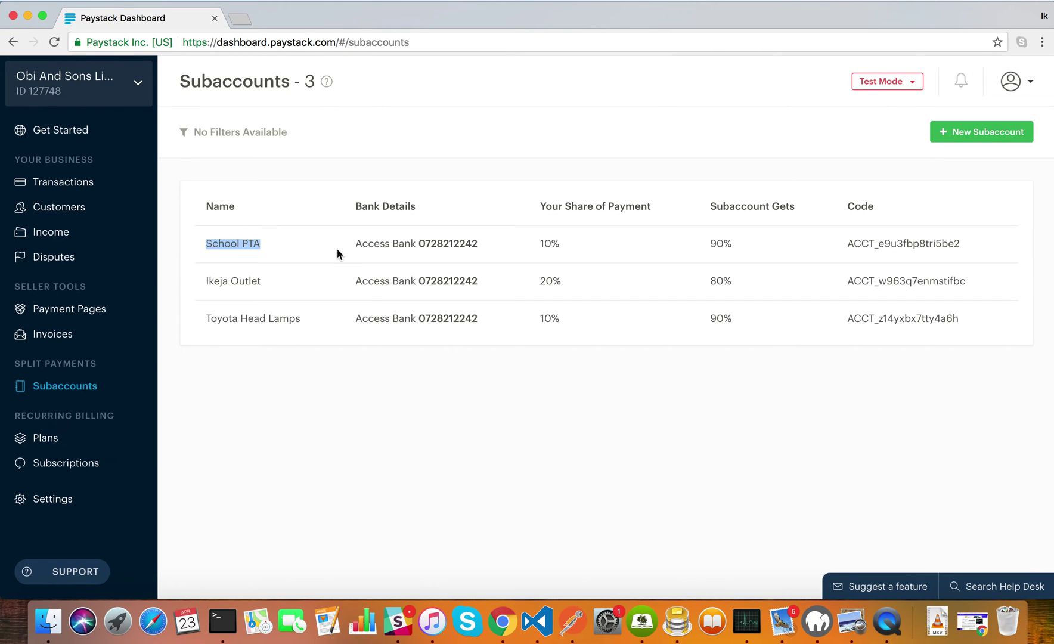
drag(354, 246, 561, 246)
click(540, 244)
drag(709, 241, 733, 247)
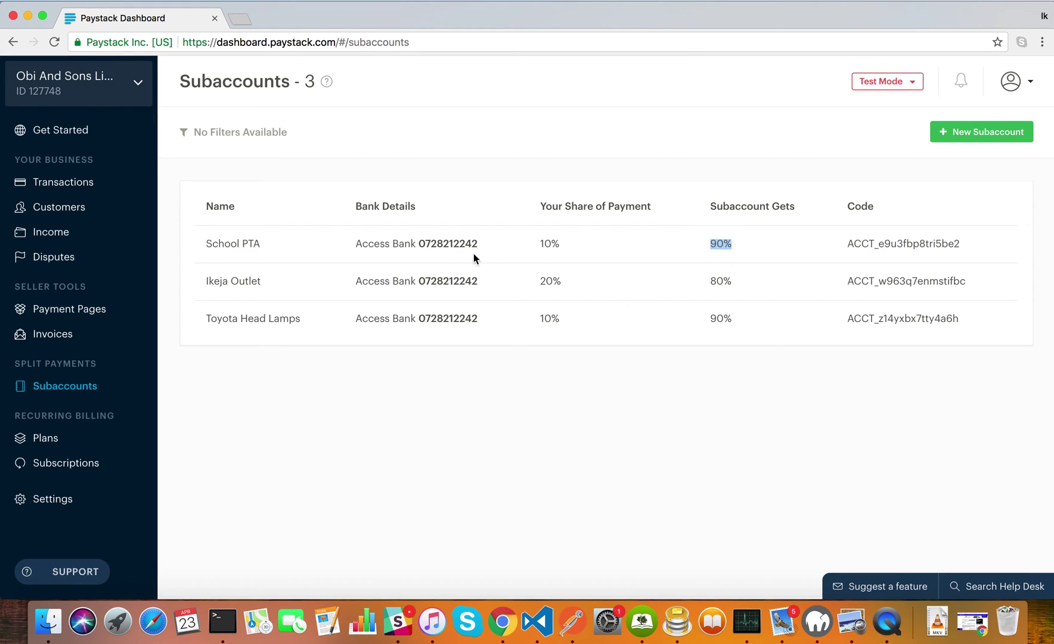
click(241, 243)
double_click(905, 244)
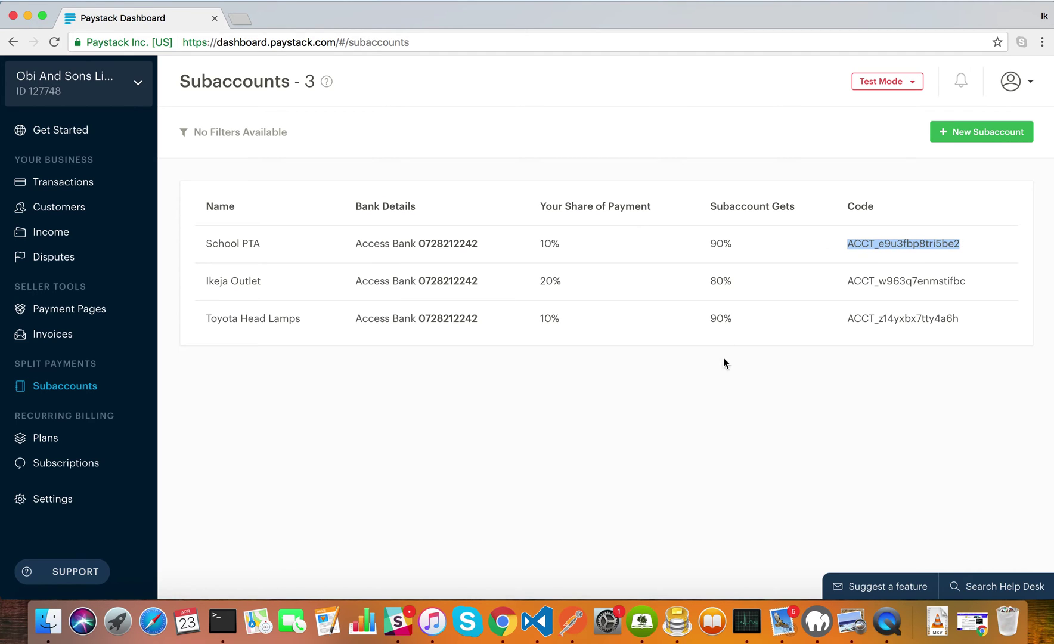
click(718, 378)
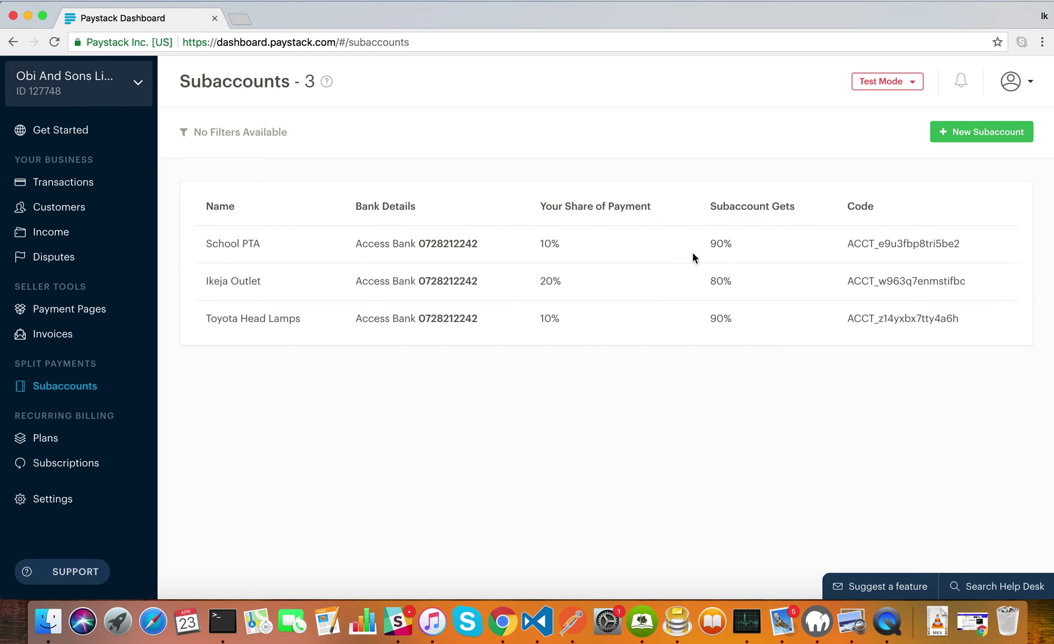
drag(746, 241, 699, 252)
click(746, 250)
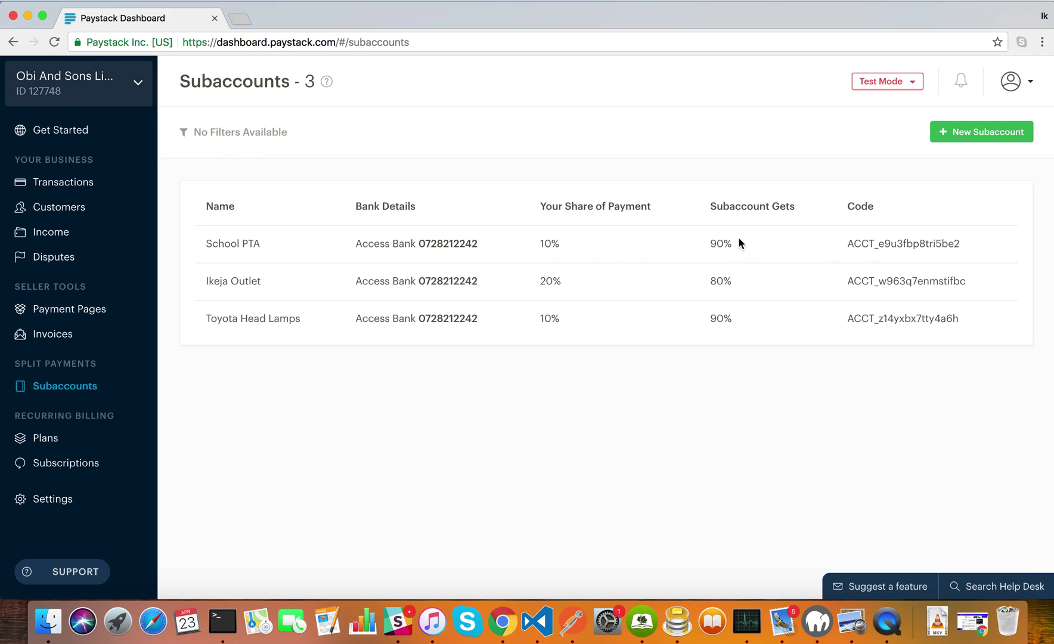